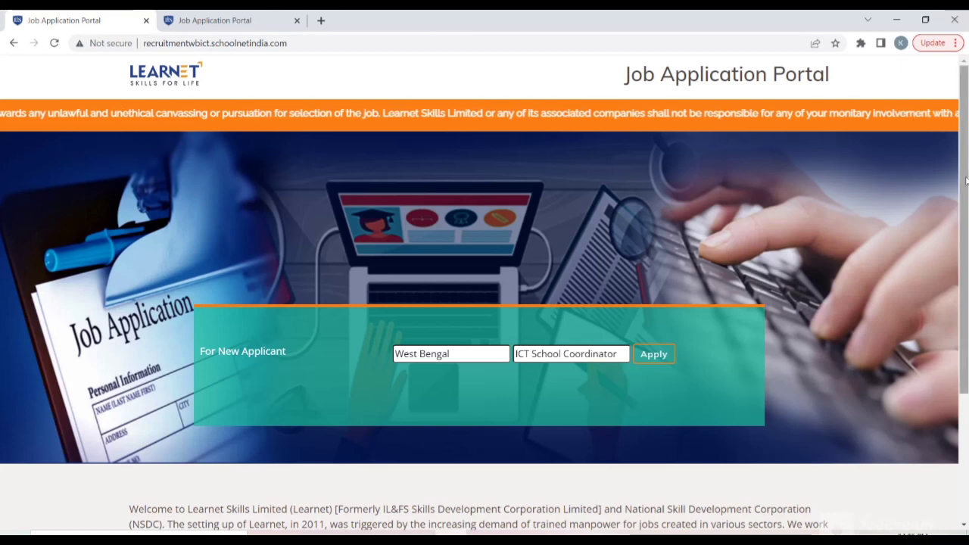
- Start a new applicant's application for the ICT School Coordinator post in West Bengal
{"action": "scroll", "coordinate": [957, 361], "scroll_direction": "down", "scroll_amount": 3}
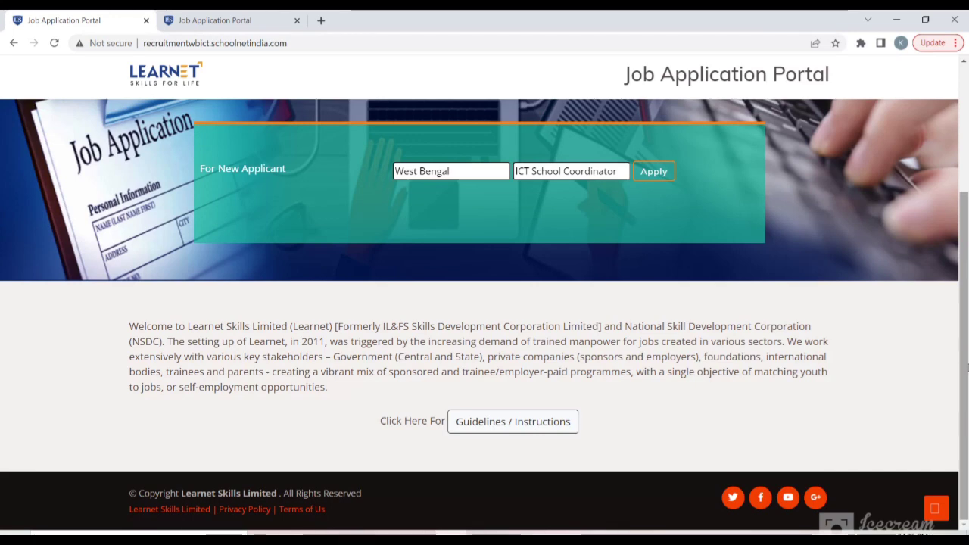
{"action": "left_click_drag", "start_coordinate": [967, 369], "coordinate": [965, 233]}
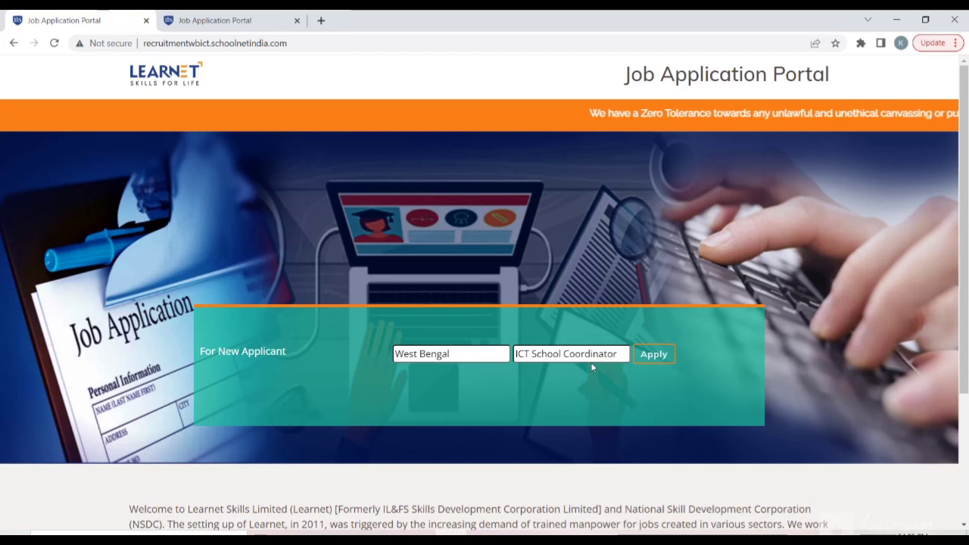
{"action": "left_click", "coordinate": [663, 356]}
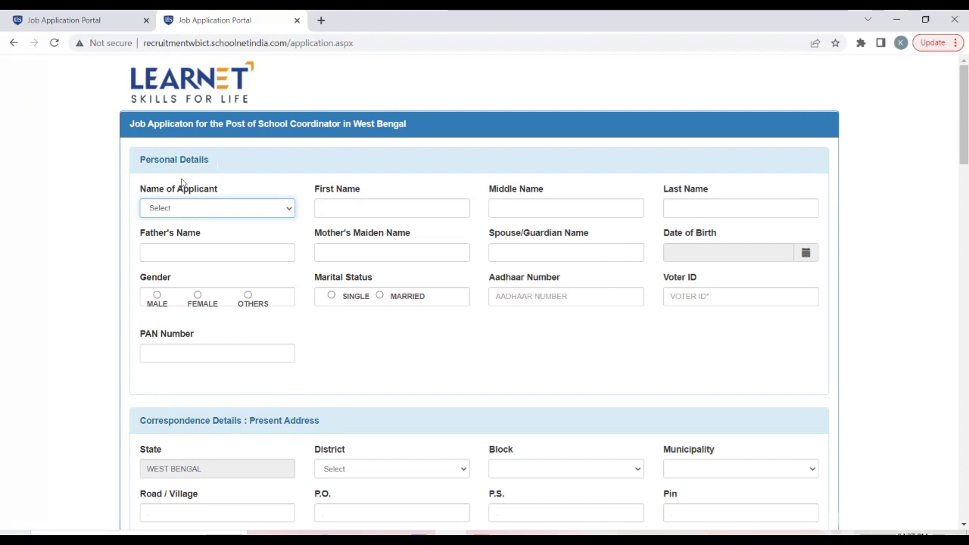
- Set the applicant's title to MS. in the personal details
{"action": "left_click", "coordinate": [283, 209]}
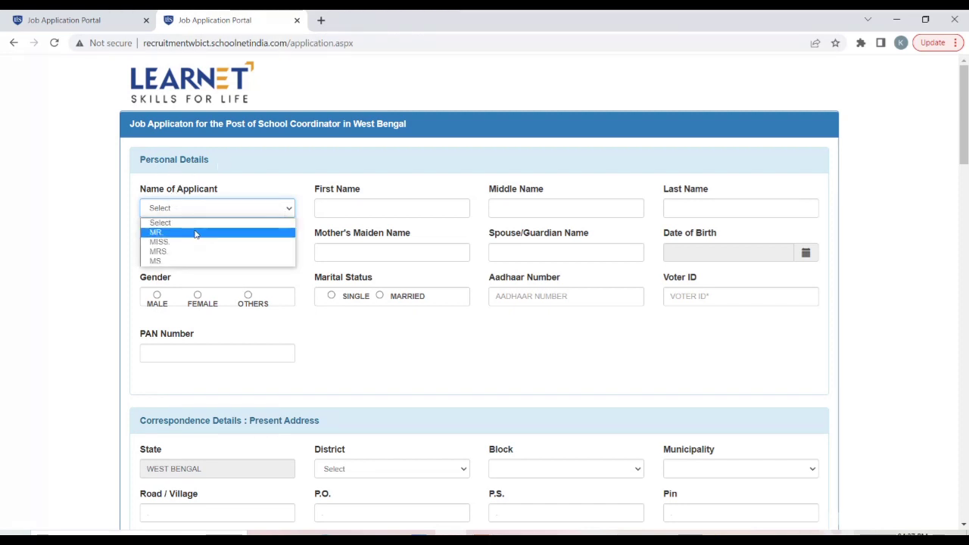
{"action": "left_click", "coordinate": [230, 211]}
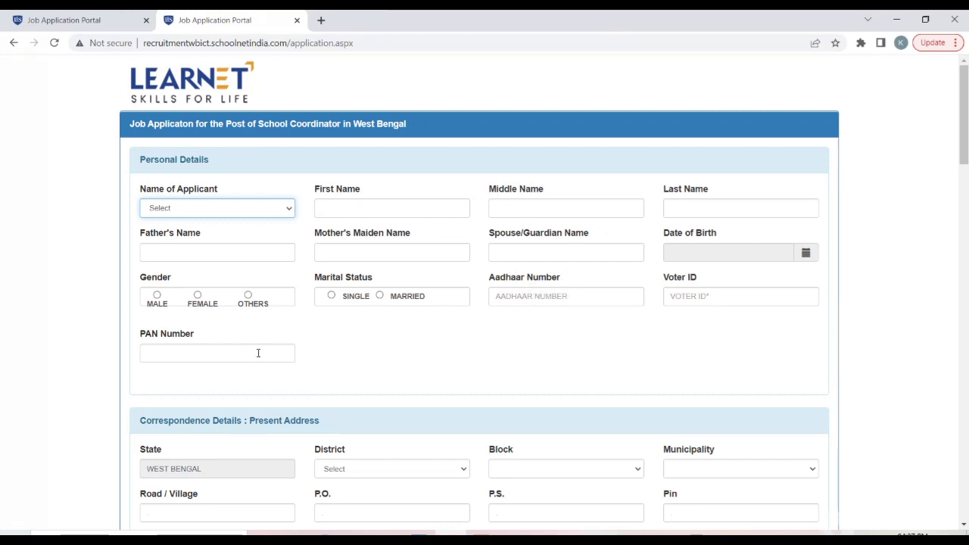
{"action": "key", "text": "Down"}
{"action": "key", "text": "Down"}
{"action": "key", "text": "Down"}
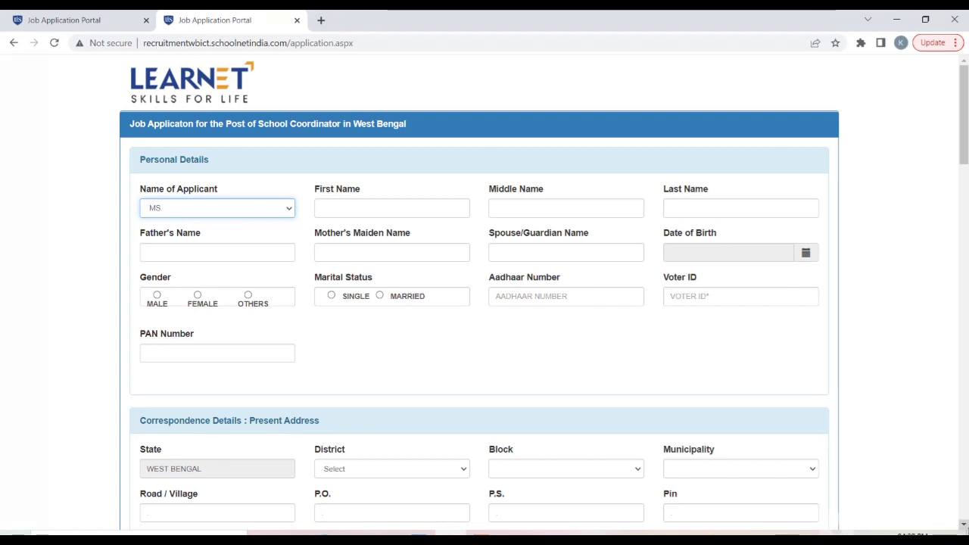
- Look through the available districts for the present address in the correspondence details
{"action": "scroll", "coordinate": [964, 525], "scroll_direction": "down", "scroll_amount": 1}
{"action": "scroll", "coordinate": [964, 524], "scroll_direction": "down", "scroll_amount": 3}
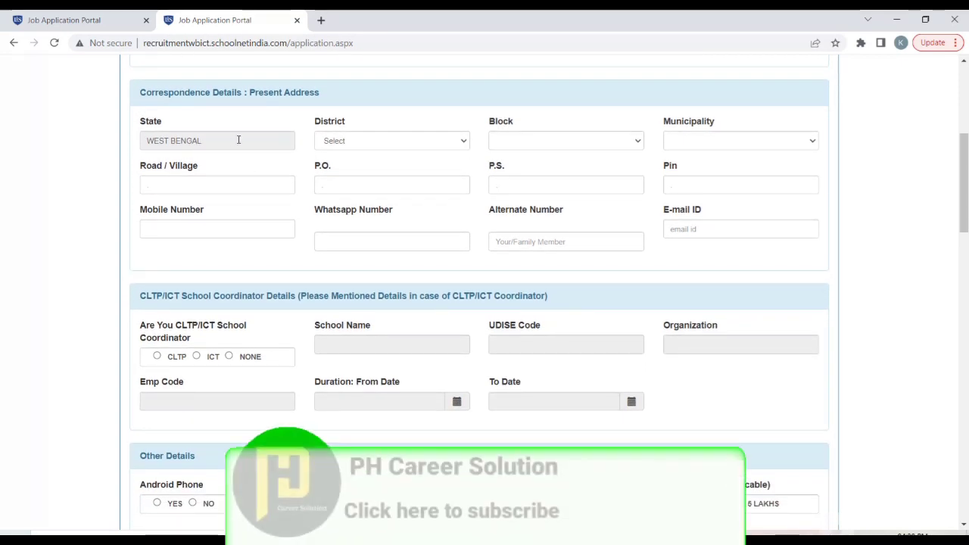
{"action": "left_click", "coordinate": [418, 144]}
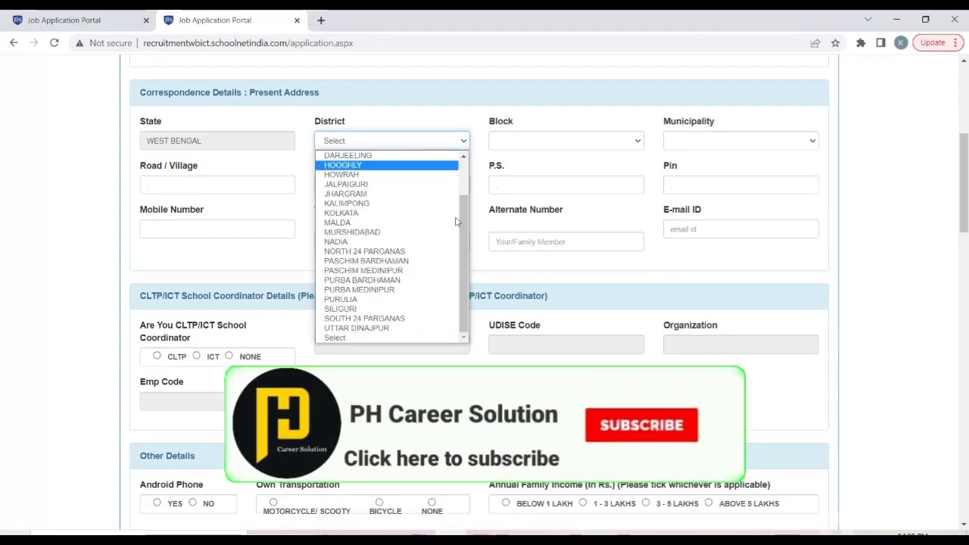
{"action": "left_click_drag", "start_coordinate": [462, 231], "coordinate": [461, 193]}
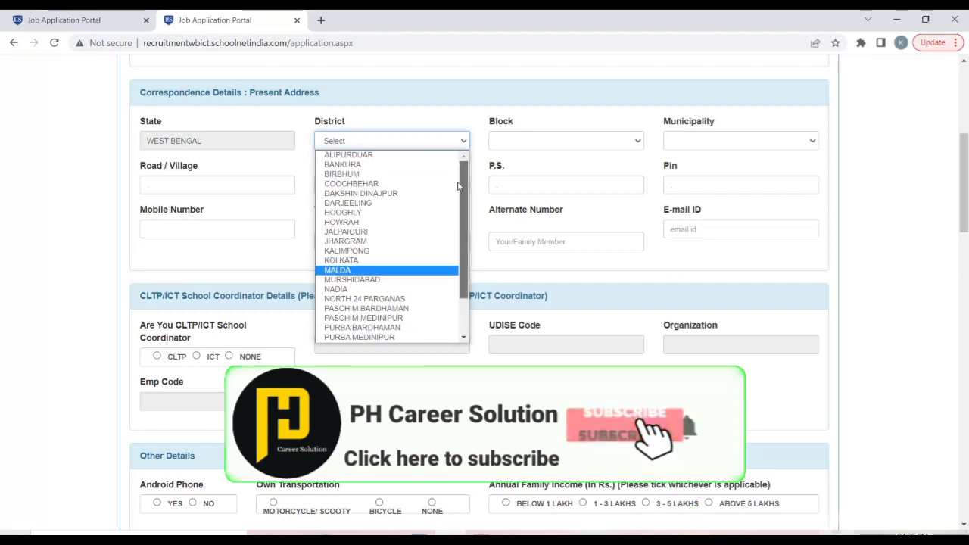
{"action": "left_click", "coordinate": [399, 141]}
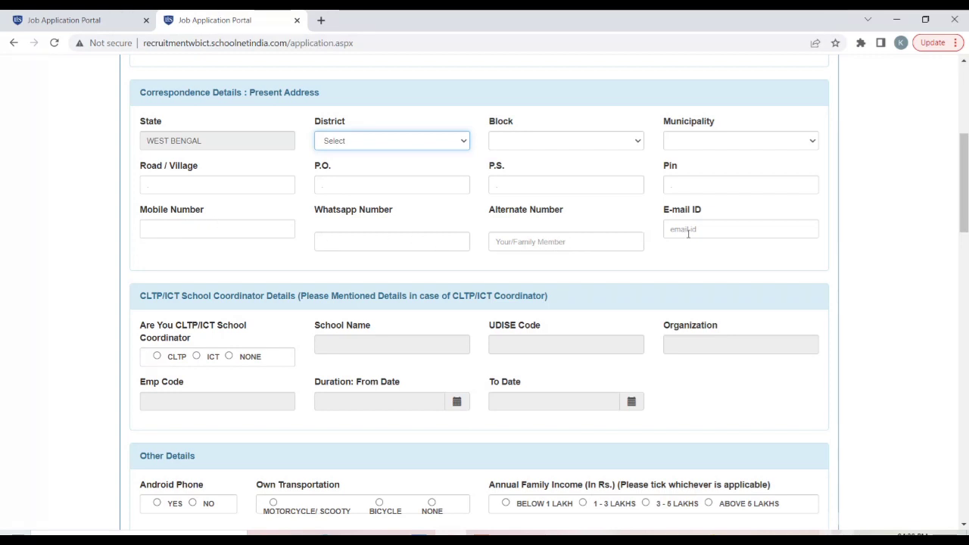
- Check the degree options offered for the B. Ed and Masters rows in the education details
{"action": "scroll", "coordinate": [152, 136], "scroll_direction": "down", "scroll_amount": 3}
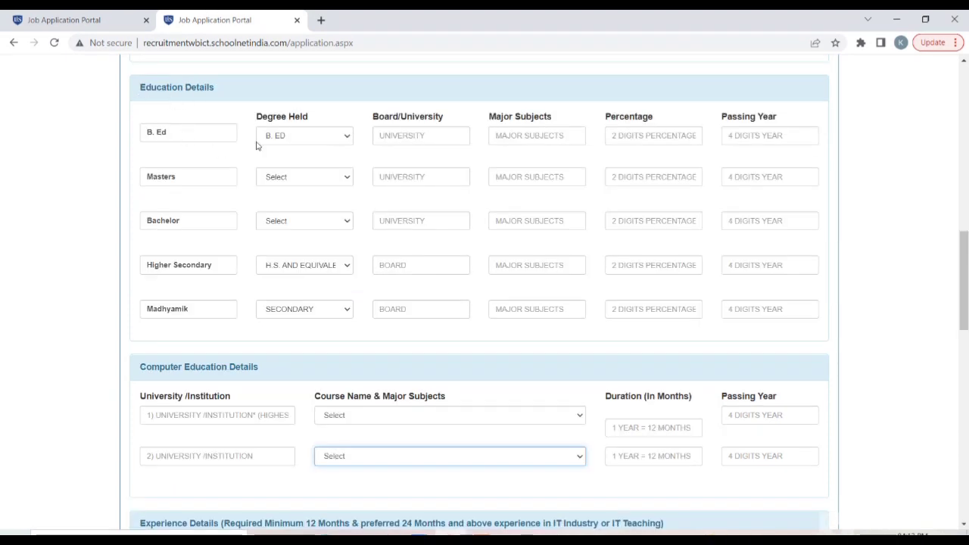
{"action": "left_click", "coordinate": [330, 141]}
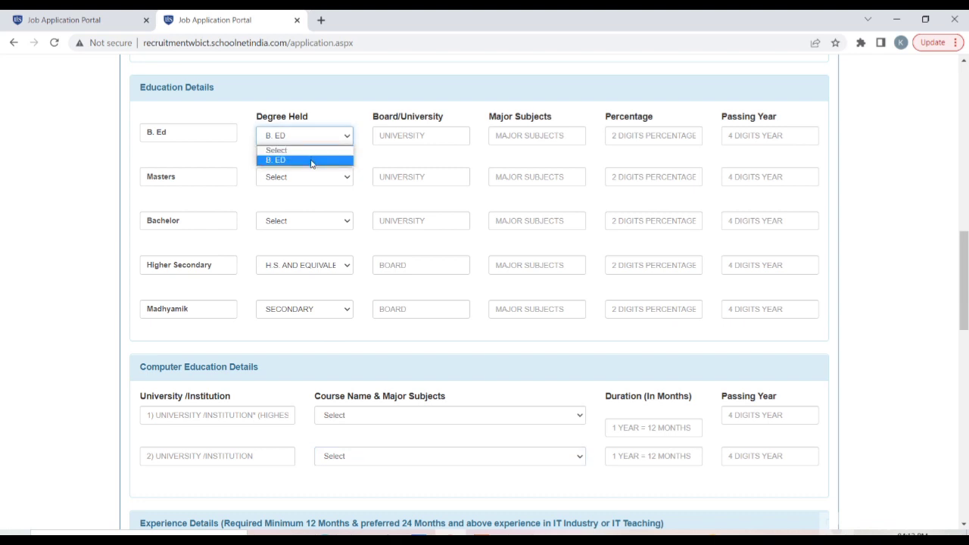
{"action": "left_click", "coordinate": [311, 161]}
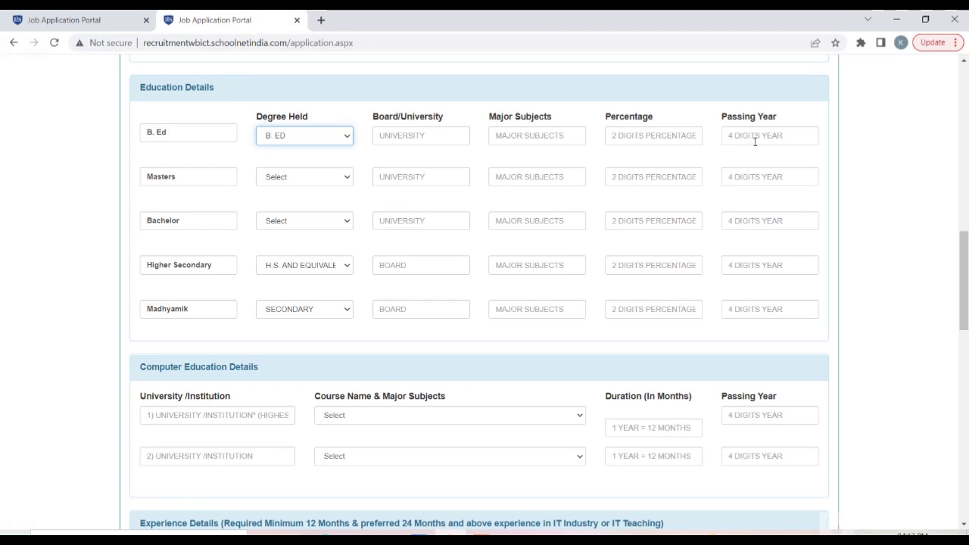
{"action": "left_click", "coordinate": [342, 179]}
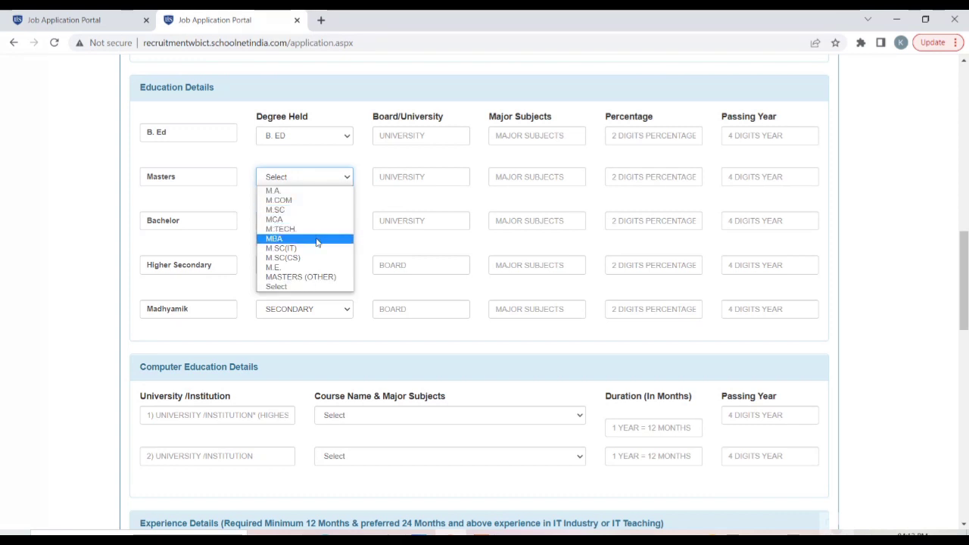
{"action": "left_click", "coordinate": [318, 179]}
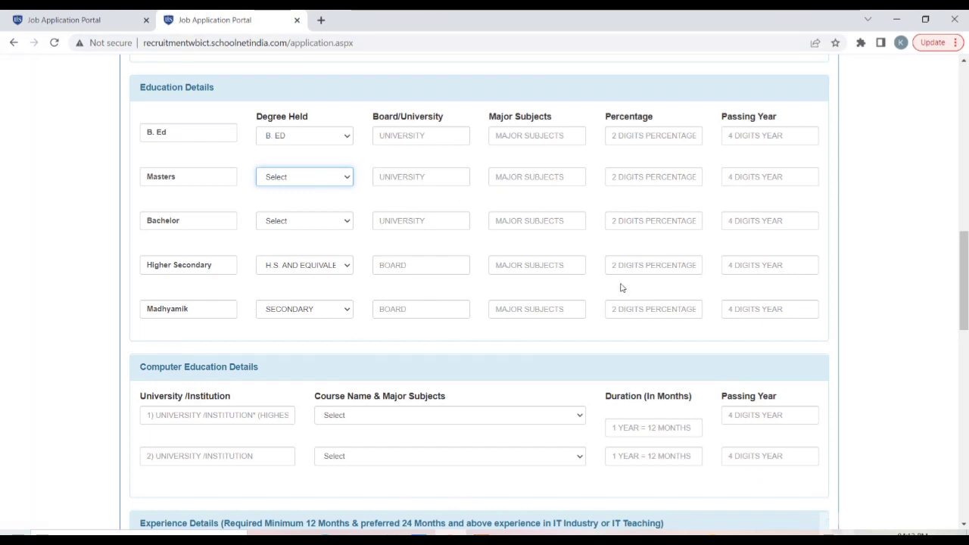
- Set the course name of the first computer education entry to OTHER
{"action": "left_click", "coordinate": [326, 415]}
{"action": "scroll", "coordinate": [326, 416], "scroll_direction": "down", "scroll_amount": 3}
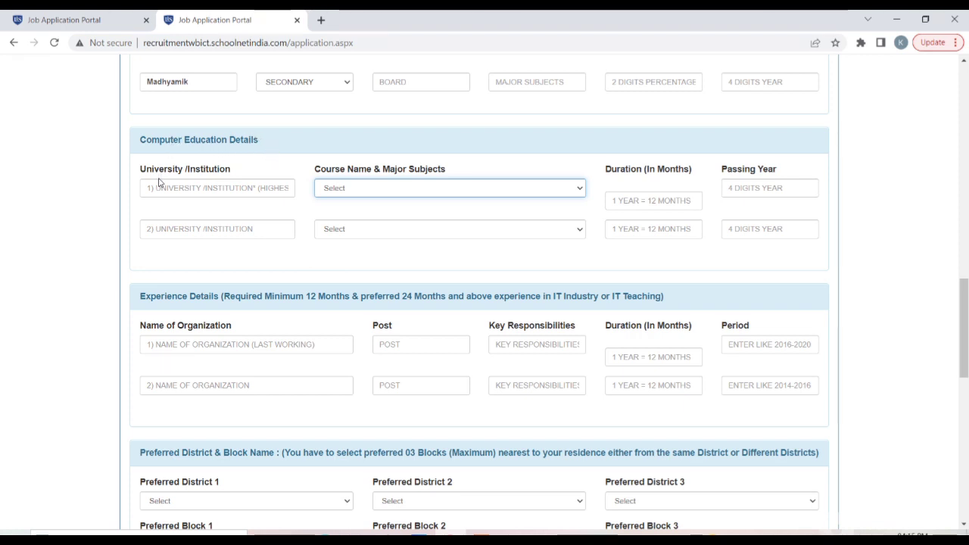
{"action": "left_click", "coordinate": [213, 188]}
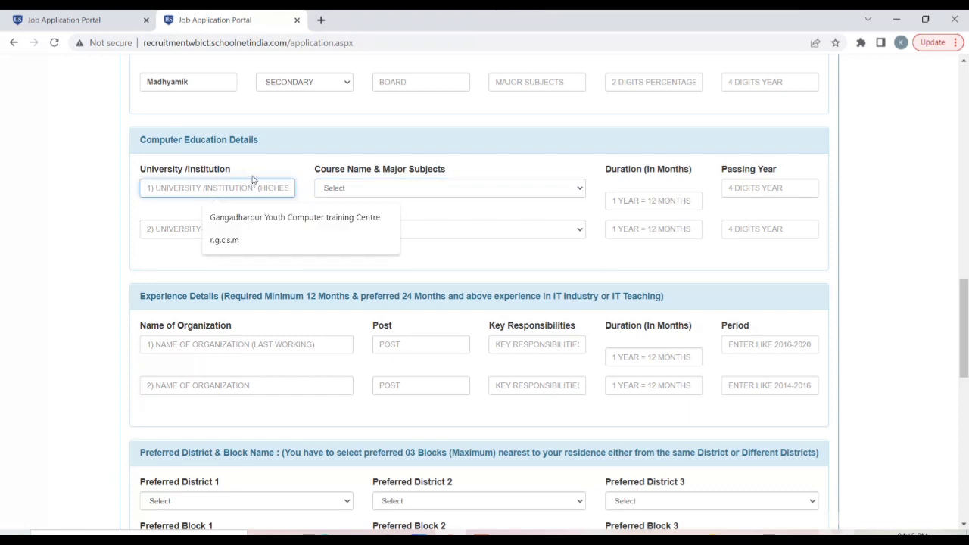
{"action": "left_click", "coordinate": [262, 177]}
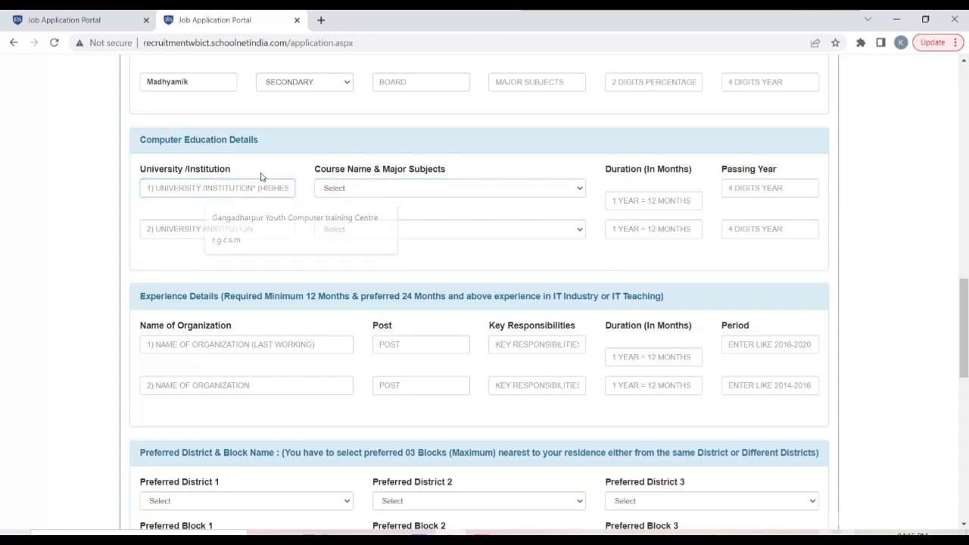
{"action": "left_click", "coordinate": [412, 188]}
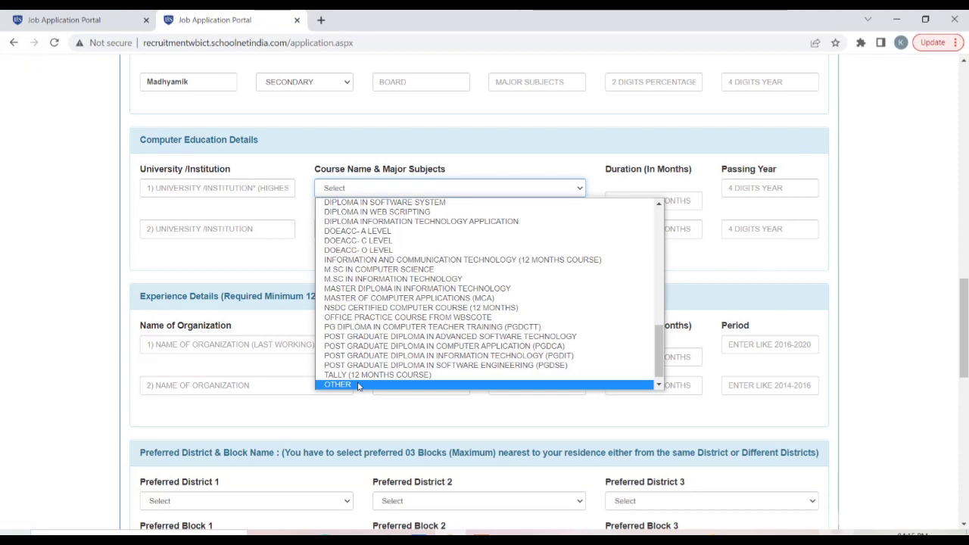
{"action": "left_click", "coordinate": [611, 384]}
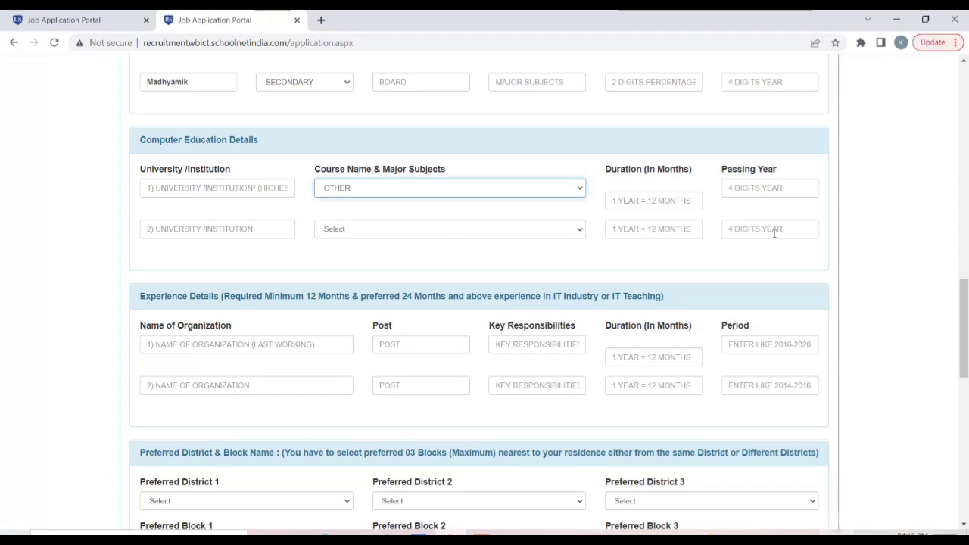
- Look through the district options for Preferred District 1, leaving no district chosen
{"action": "scroll", "coordinate": [165, 211], "scroll_direction": "down", "scroll_amount": 2}
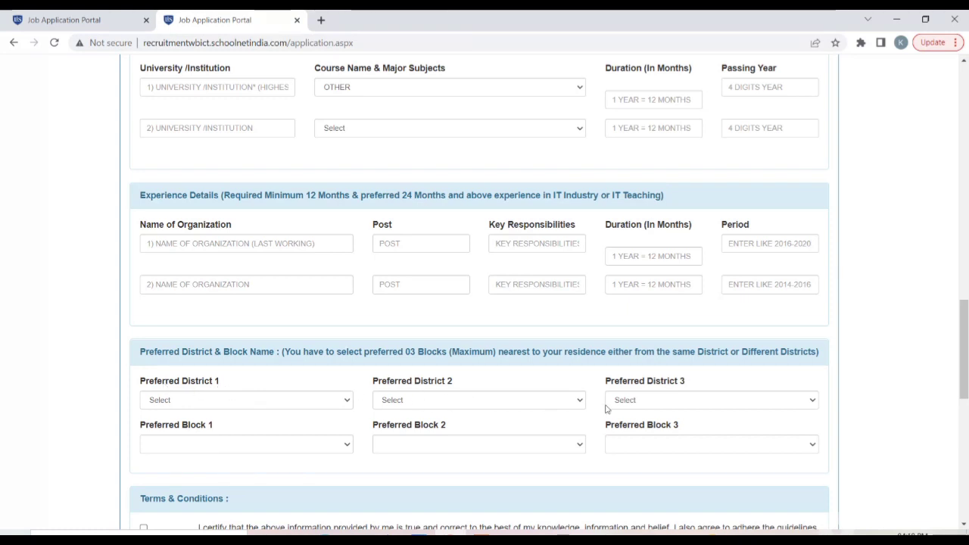
{"action": "left_click", "coordinate": [254, 403]}
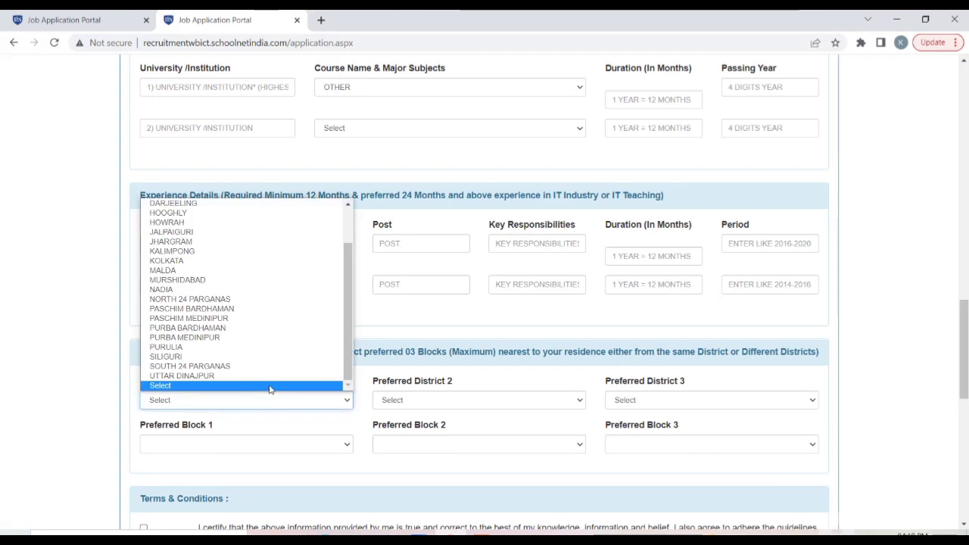
{"action": "left_click", "coordinate": [271, 387]}
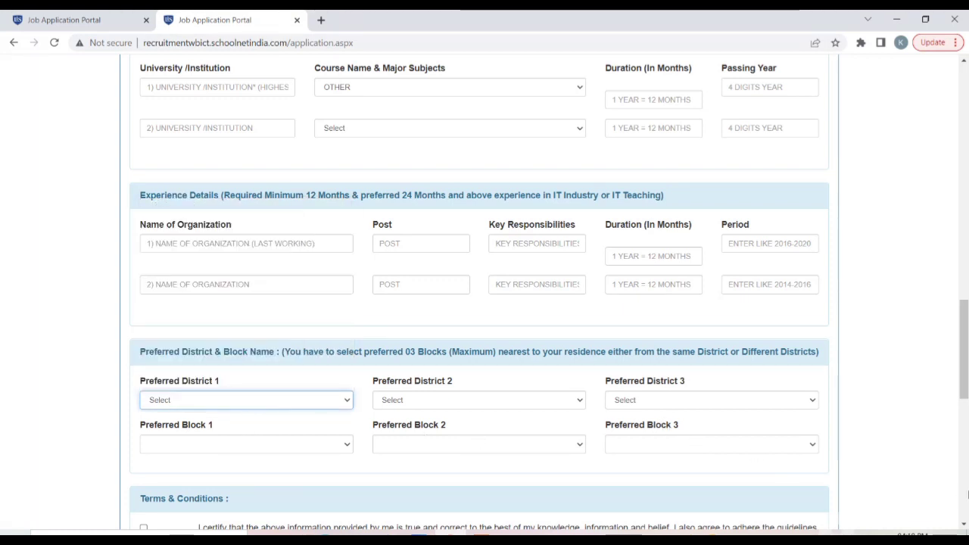
- Accept the terms and conditions by ticking the certification statement
{"action": "scroll", "coordinate": [964, 525], "scroll_direction": "down", "scroll_amount": 4}
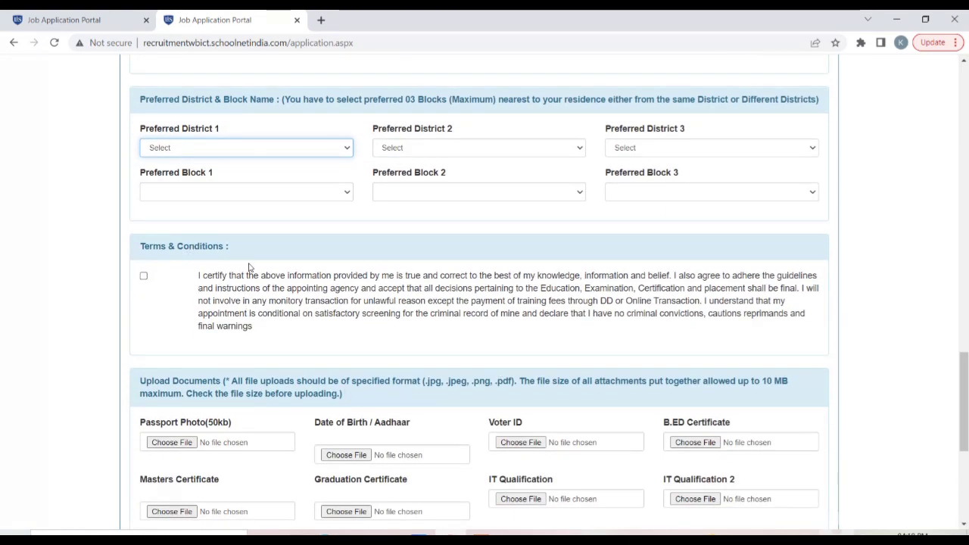
{"action": "left_click", "coordinate": [143, 277]}
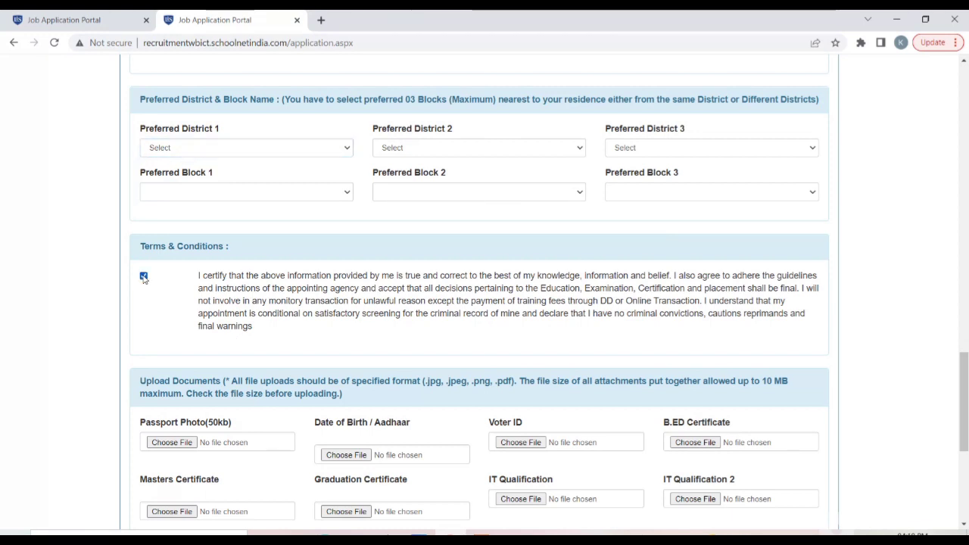
- Check the options for the final Covid vaccination certificate (2nd dose) and submit the form
{"action": "scroll", "coordinate": [163, 93], "scroll_direction": "down", "scroll_amount": 4}
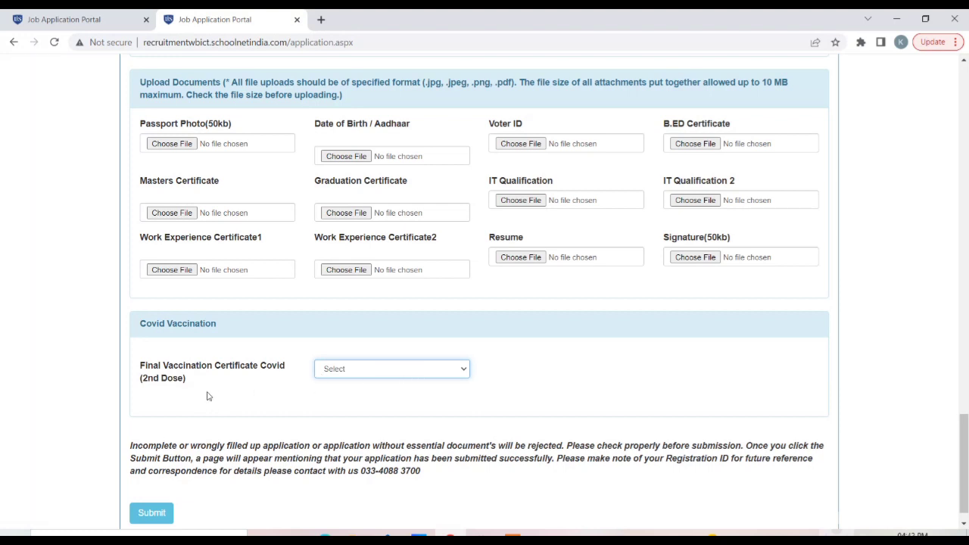
{"action": "left_click", "coordinate": [410, 371]}
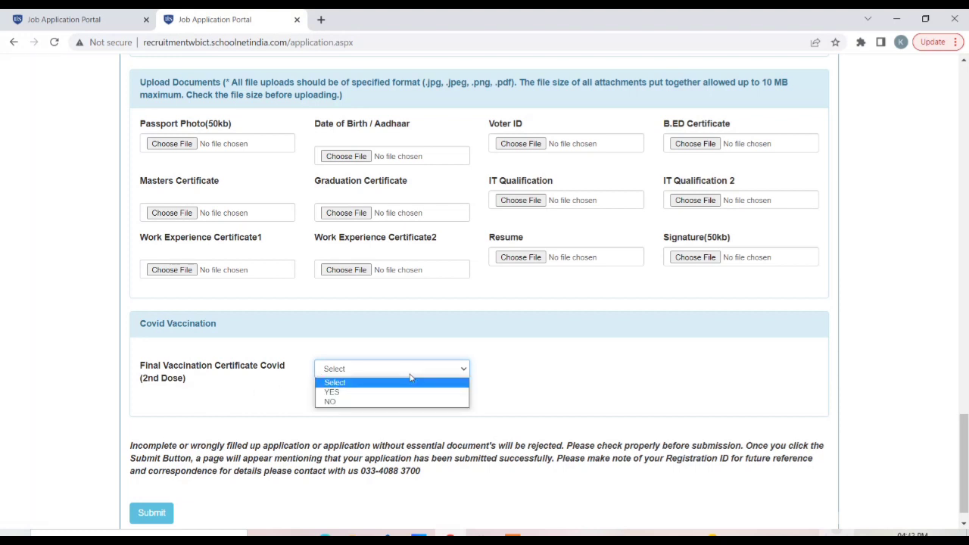
{"action": "left_click", "coordinate": [371, 370]}
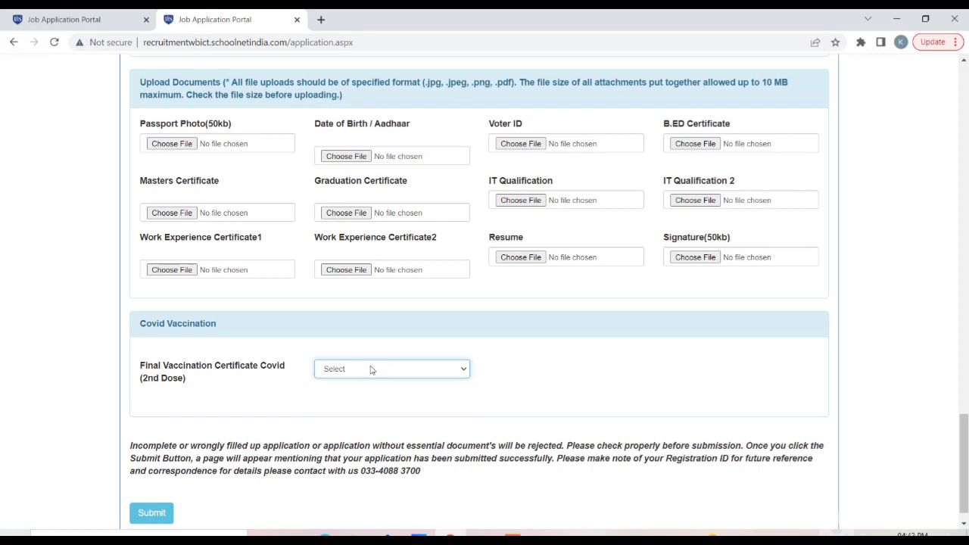
{"action": "left_click", "coordinate": [152, 512]}
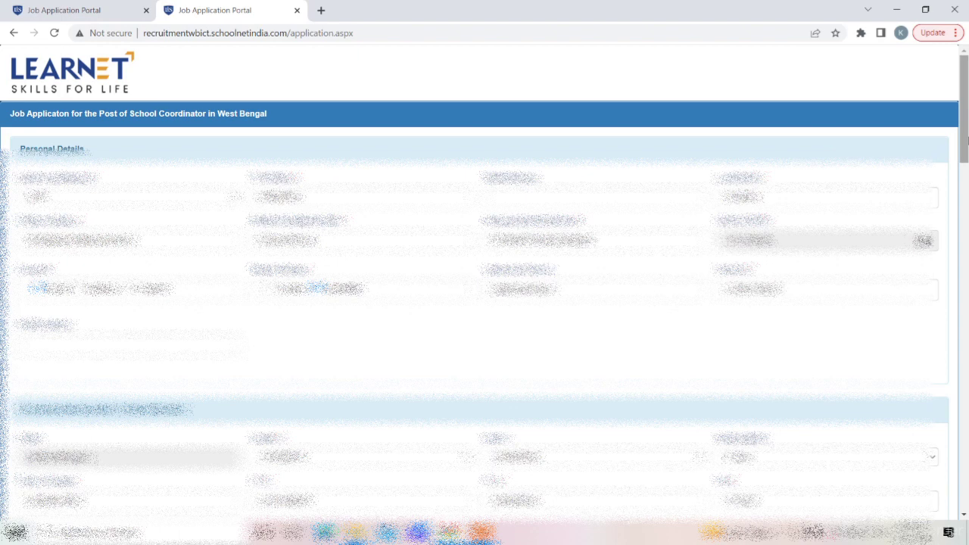
- Review the completed application from the personal details down to the Covid vaccination section and submit it
{"action": "left_click_drag", "start_coordinate": [965, 141], "coordinate": [967, 219]}
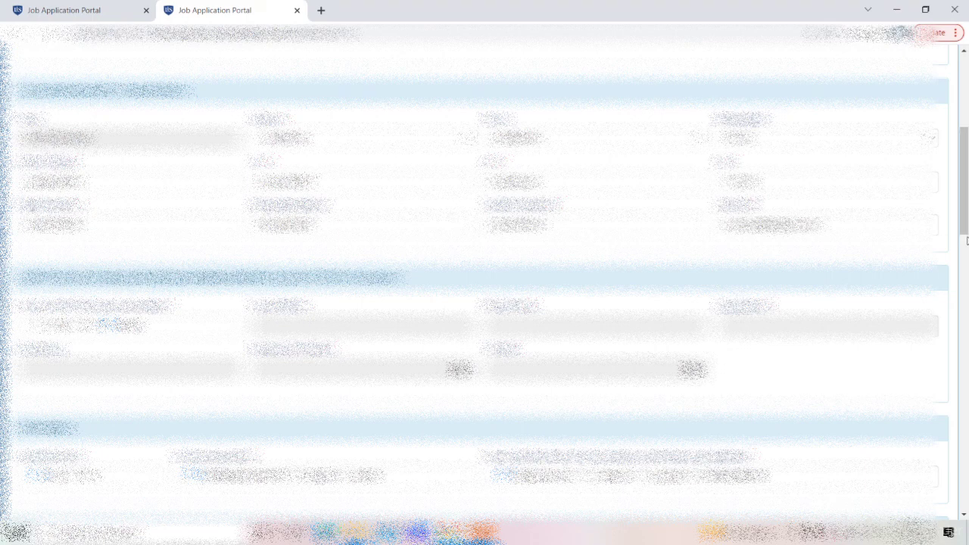
{"action": "left_click_drag", "start_coordinate": [967, 219], "coordinate": [966, 301]}
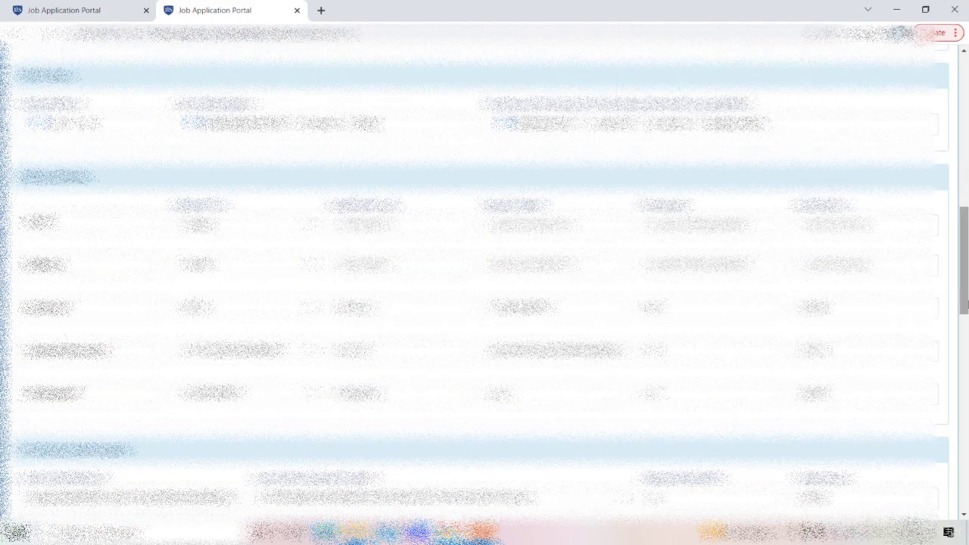
{"action": "left_click_drag", "start_coordinate": [967, 302], "coordinate": [966, 391]}
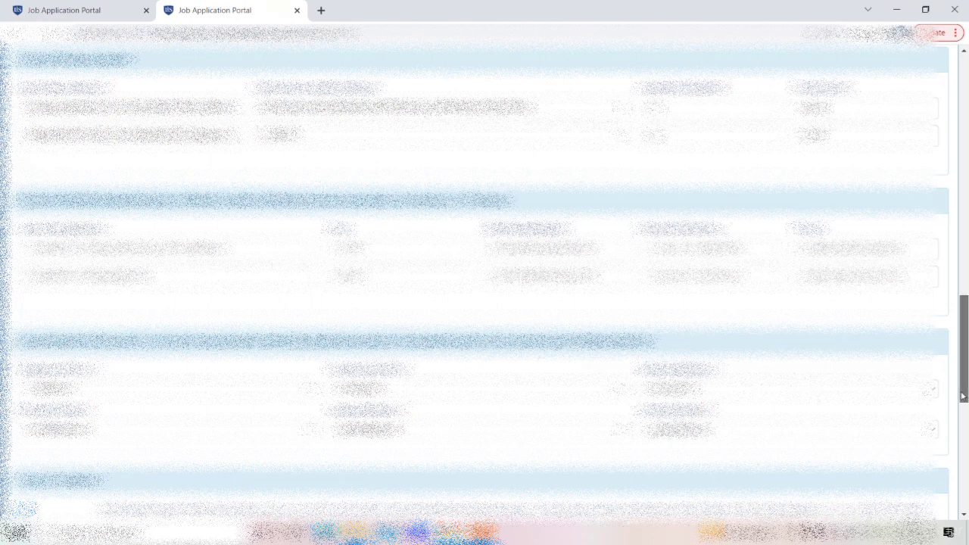
{"action": "left_click_drag", "start_coordinate": [963, 396], "coordinate": [964, 463]}
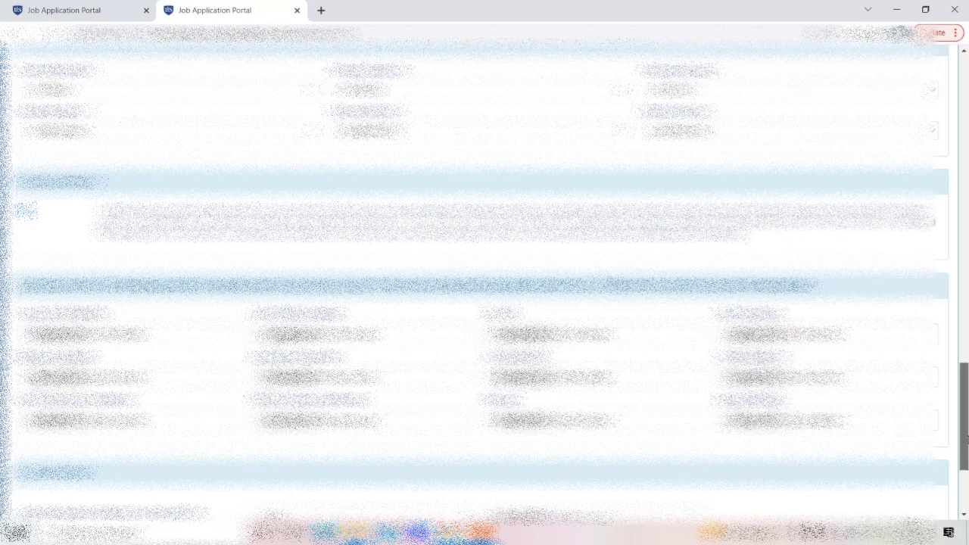
{"action": "left_click_drag", "start_coordinate": [965, 447], "coordinate": [965, 481]}
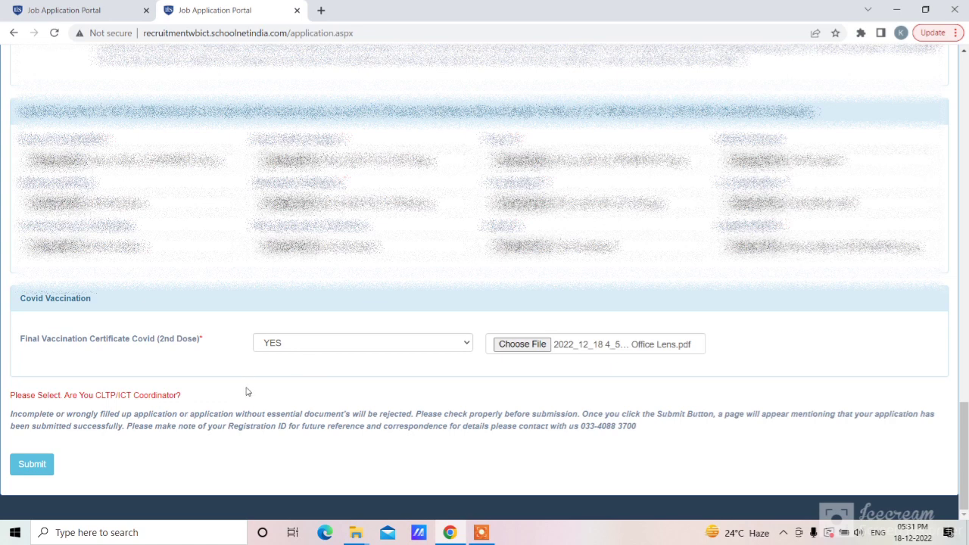
{"action": "left_click", "coordinate": [37, 468]}
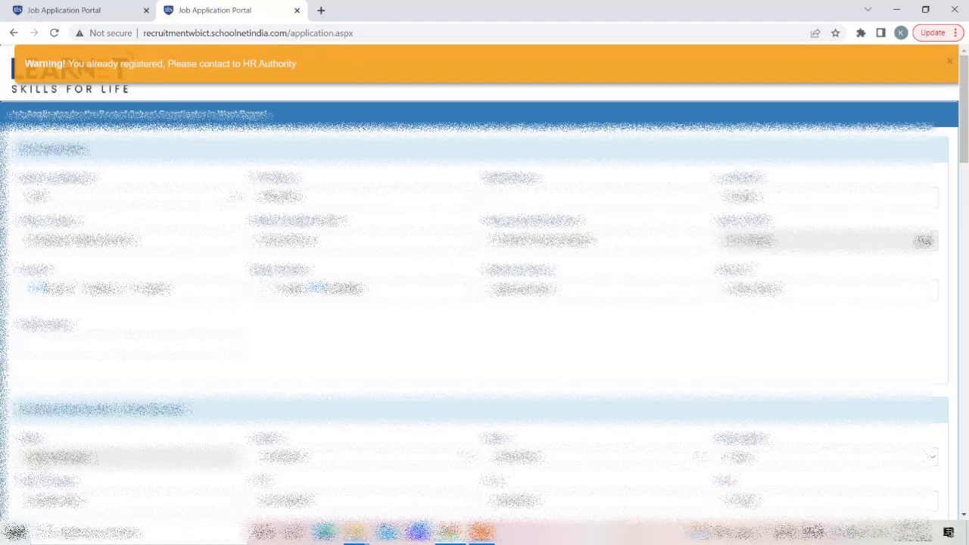